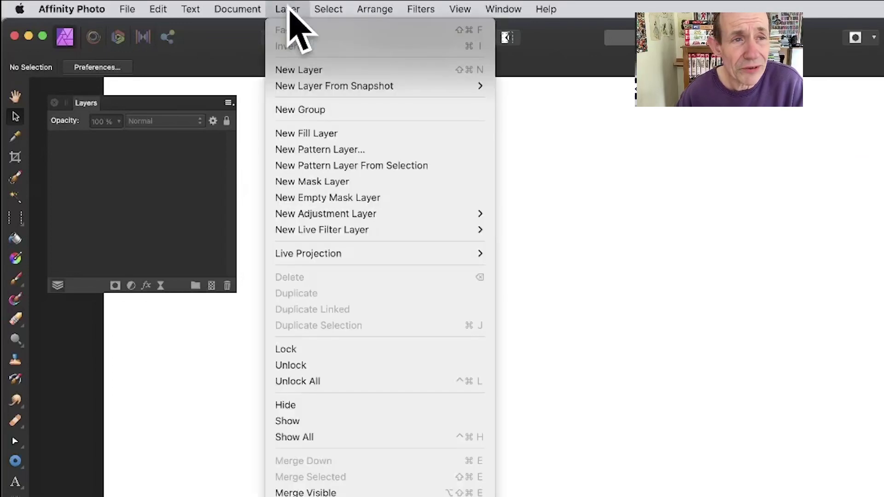
- Add a new pixel layer and fill it with a vertical white-to-dark-grey linear gradient
left_click(302, 70)
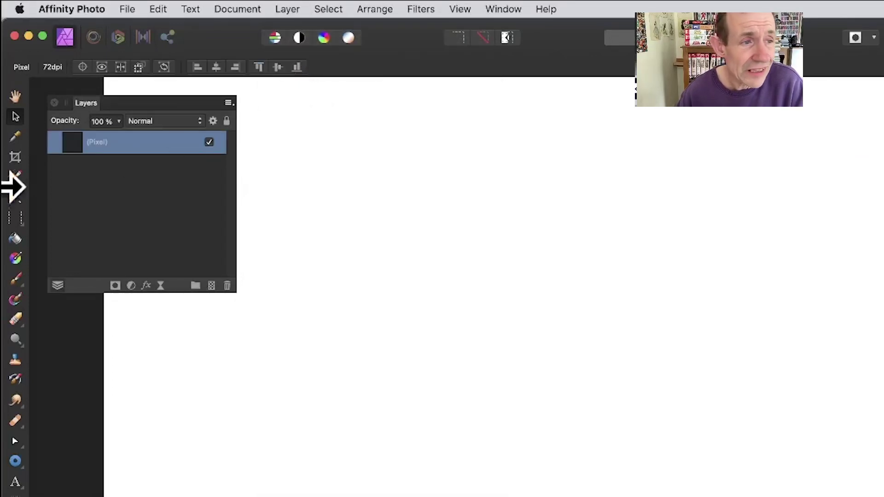
left_click(15, 258)
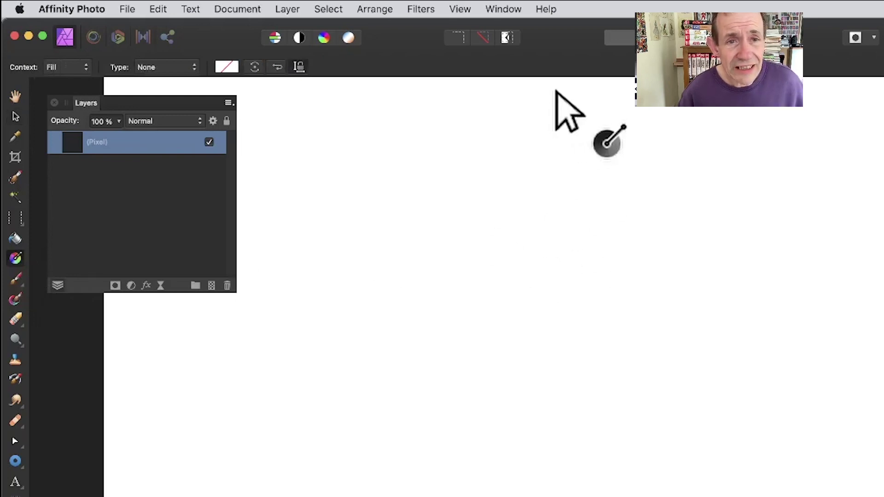
left_click_drag(566, 98, 564, 496)
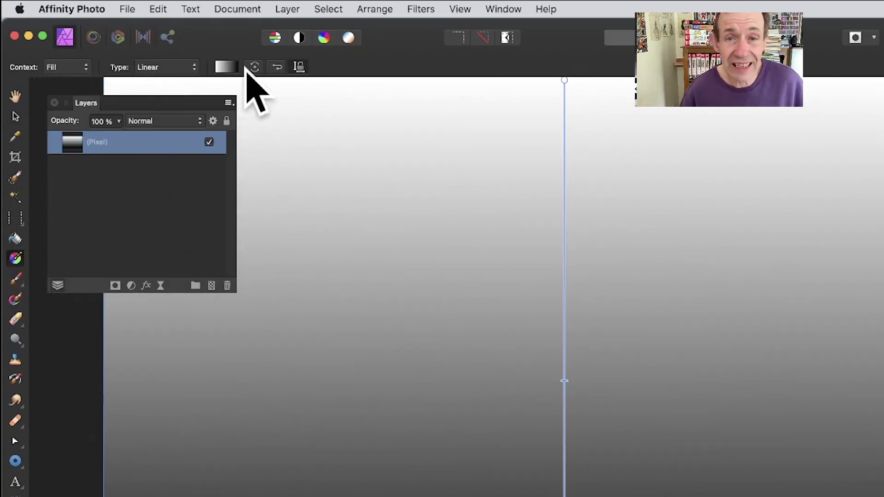
- Apply the Affine distort filter with Scale Y at 25% and Extend Mode set to Mirror
left_click(421, 9)
mouse_move(441, 87)
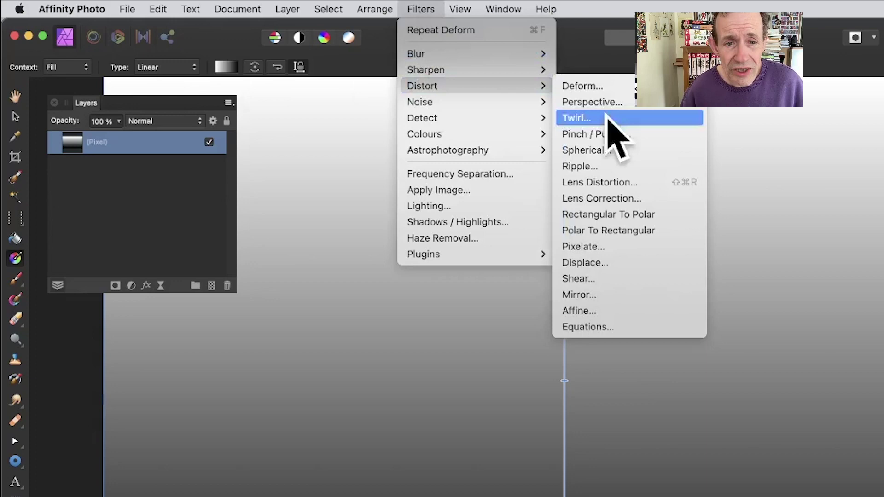
left_click(596, 312)
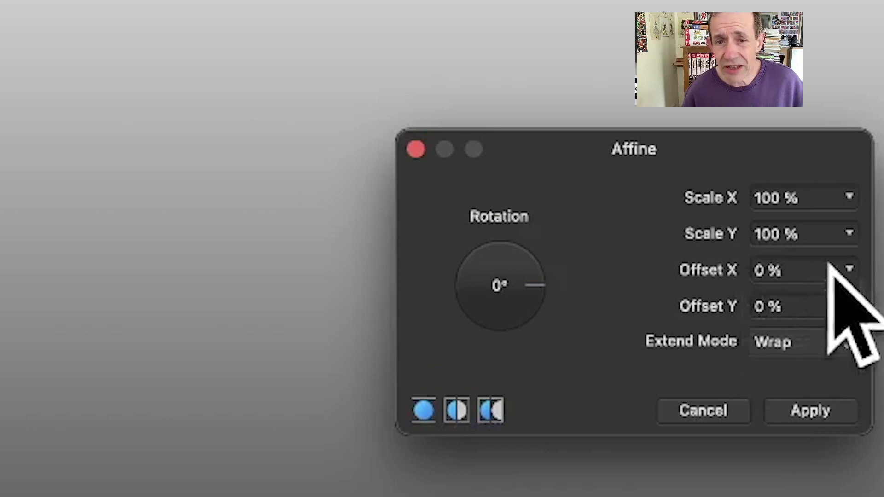
left_click(825, 237)
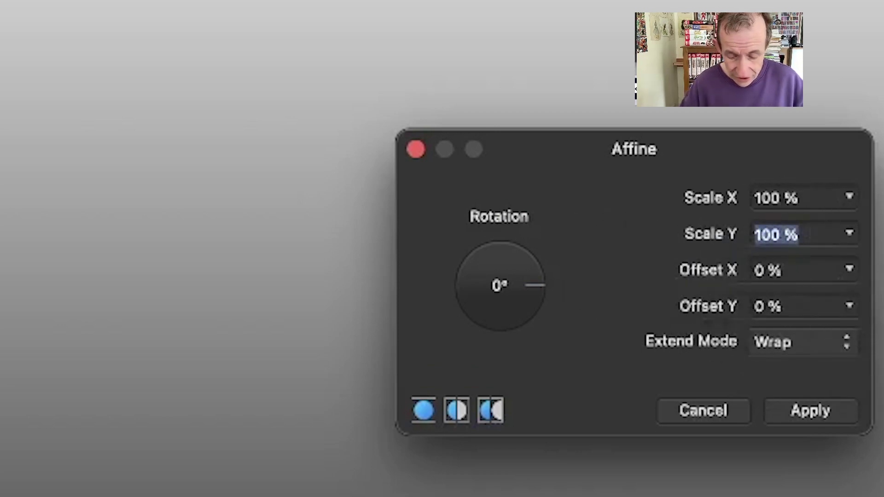
key("Tab")
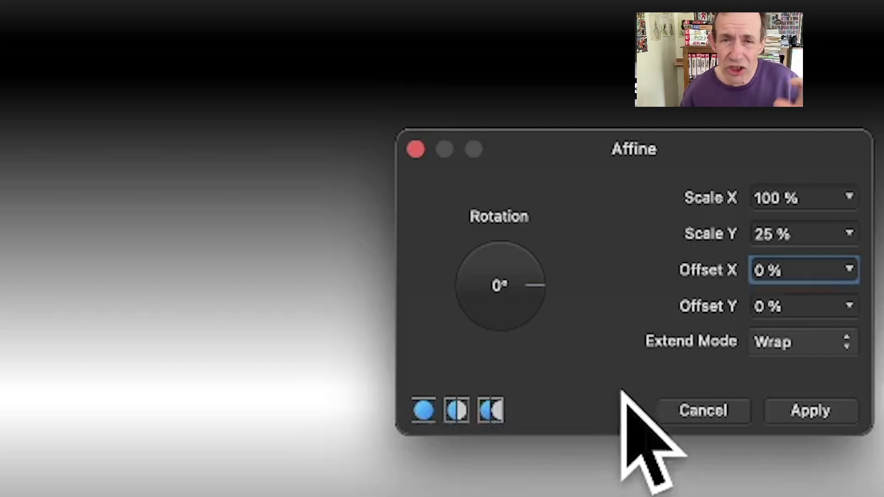
left_click(813, 345)
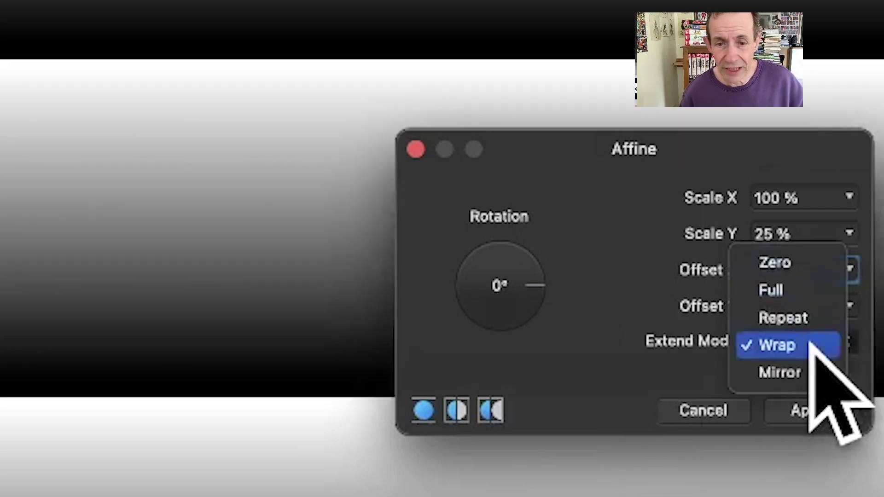
left_click(812, 344)
left_click(803, 353)
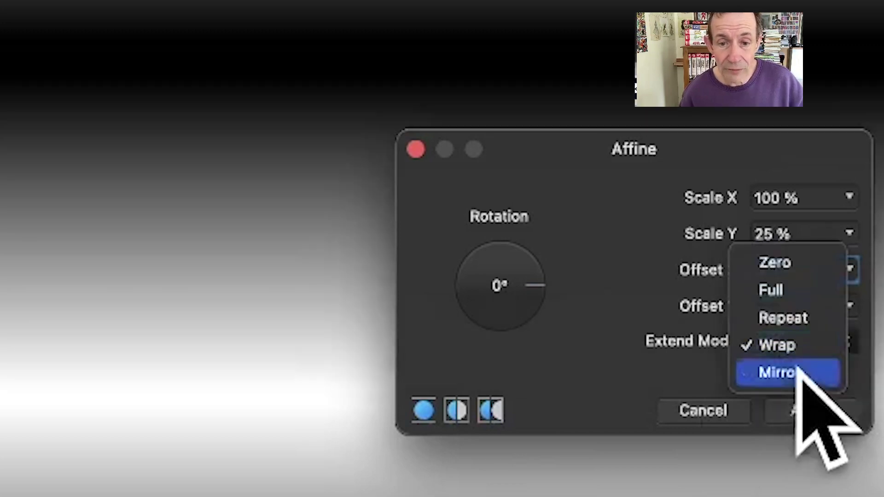
left_click(799, 374)
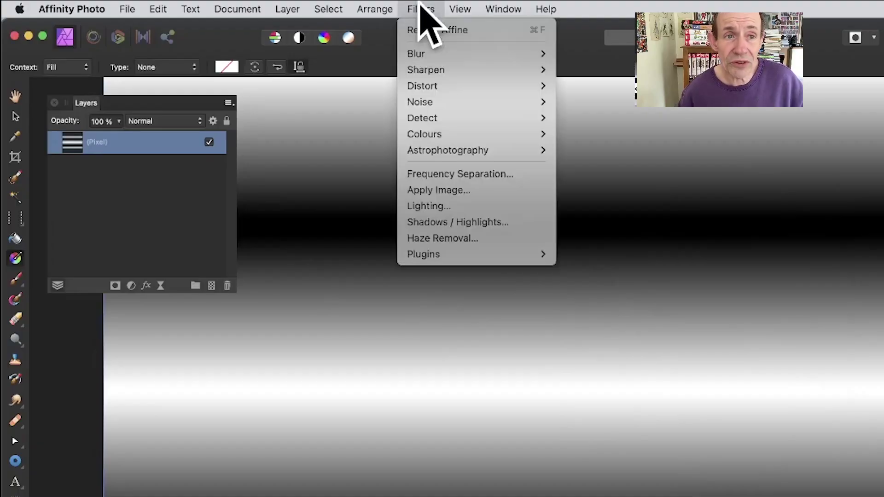
- Run Repeat Affine twice more to squeeze the bands into thinner stripes
left_click(452, 30)
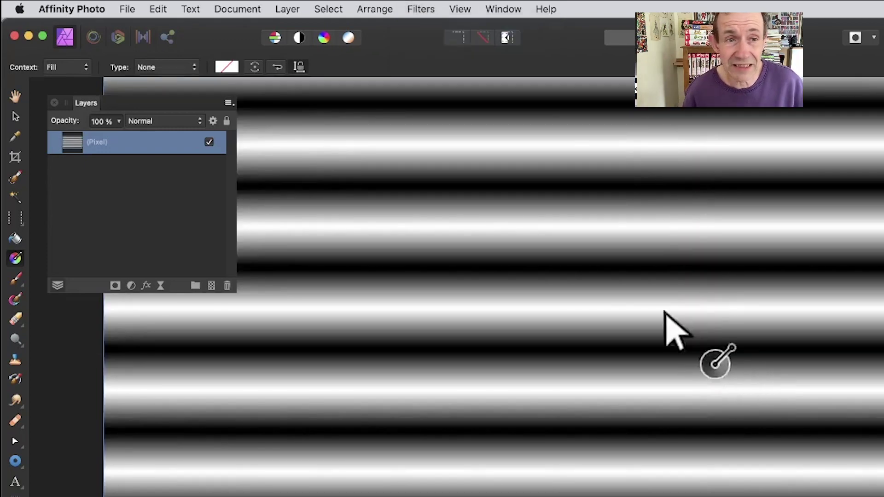
left_click(422, 8)
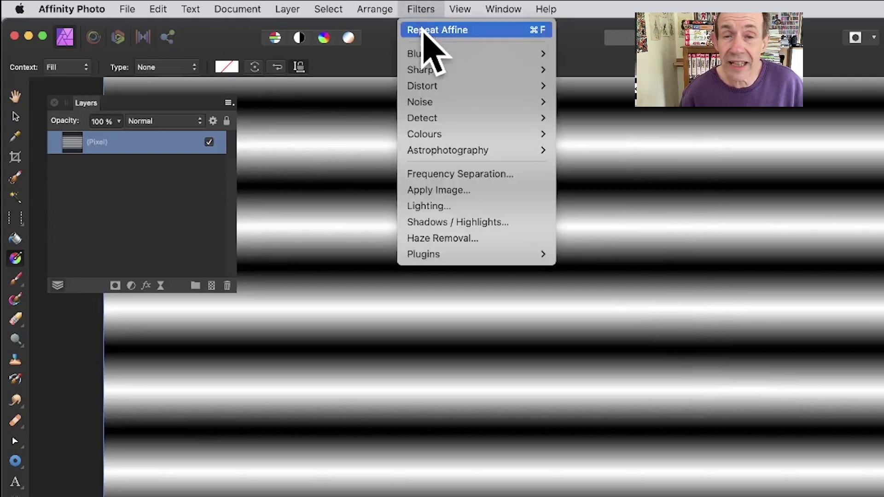
left_click(424, 30)
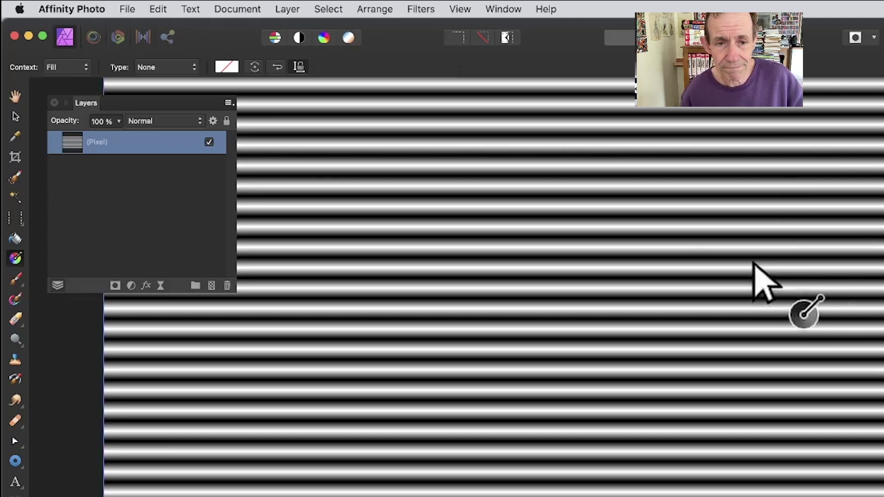
- Draw a new diagonal gradient and run Repeat Affine three times to compress it into fine stripes
left_click_drag(594, 486, 868, 158)
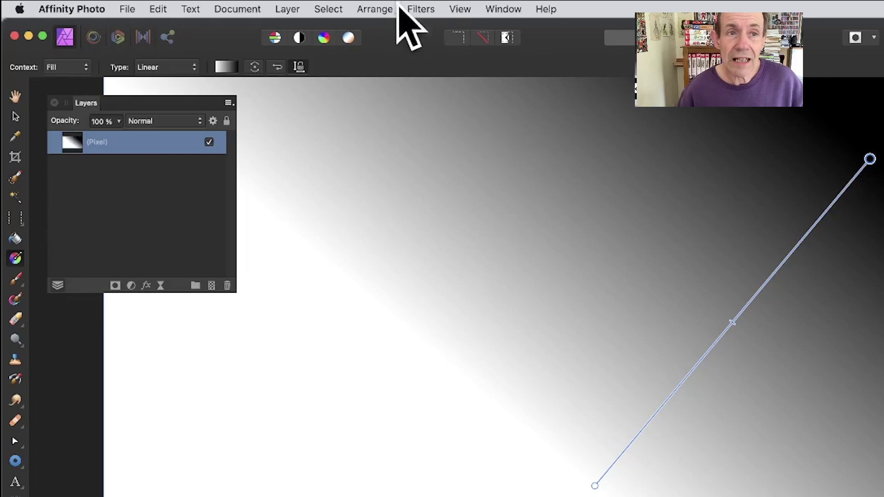
left_click(420, 10)
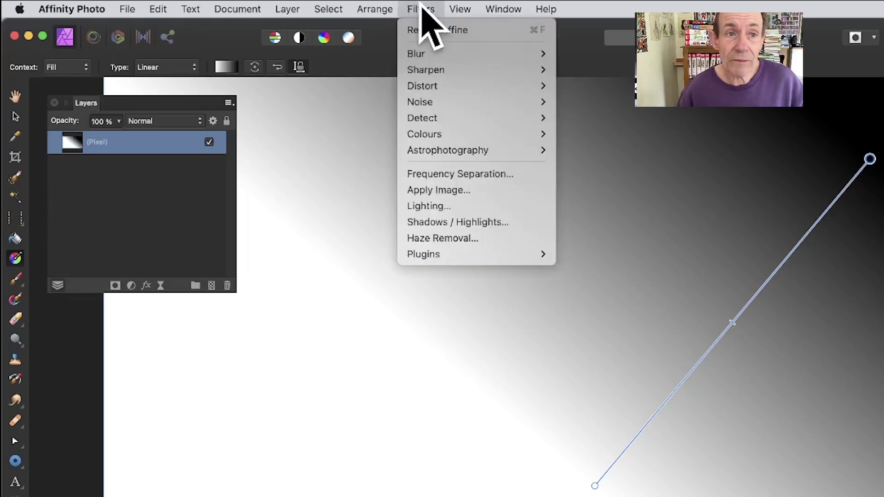
left_click(456, 31)
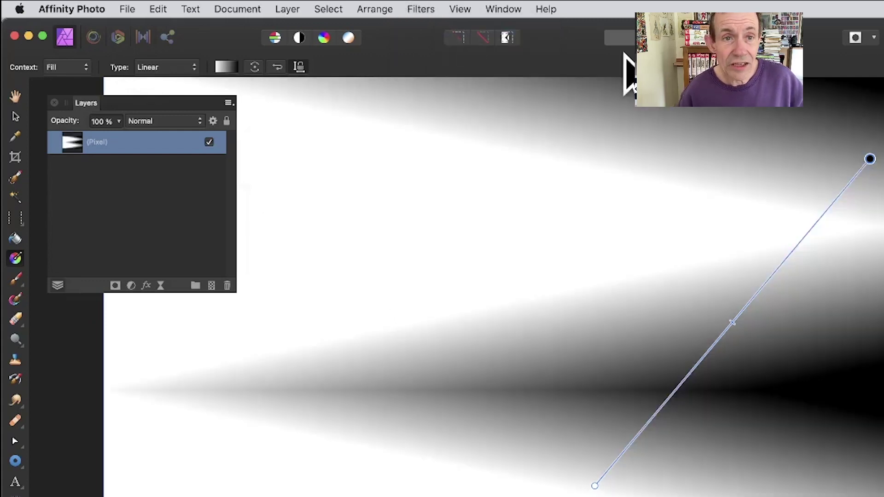
left_click(420, 10)
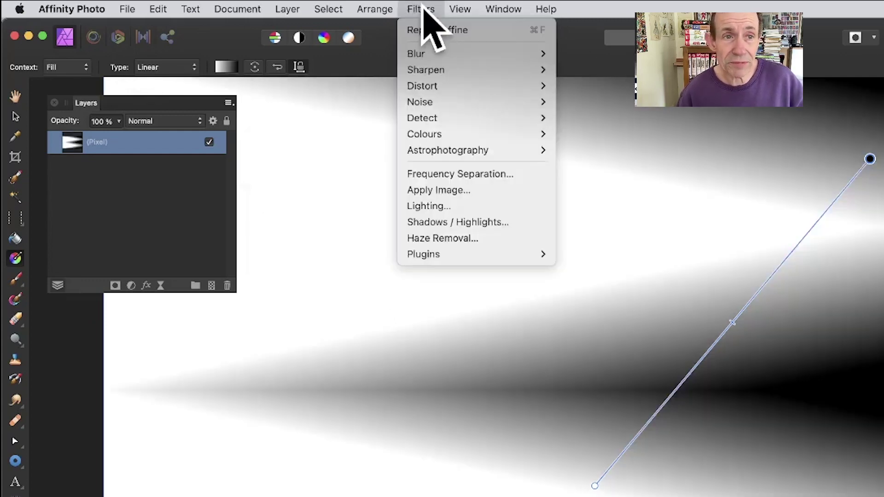
left_click(423, 26)
left_click(423, 9)
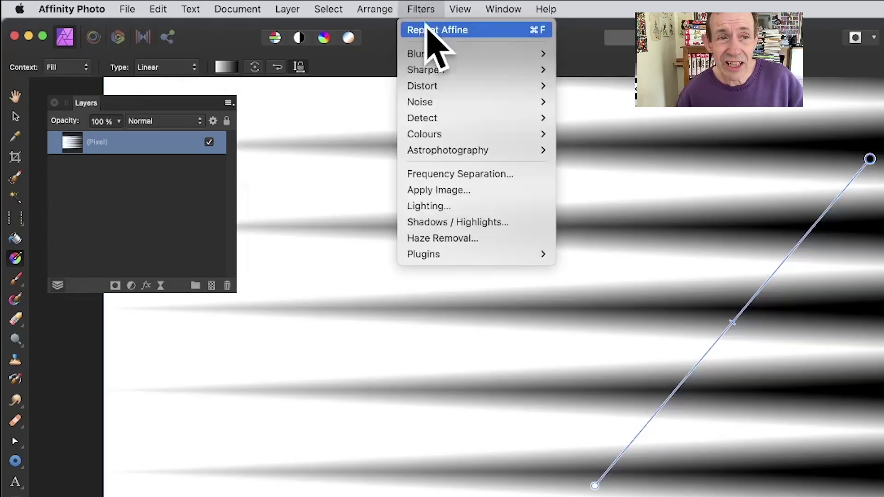
left_click(504, 30)
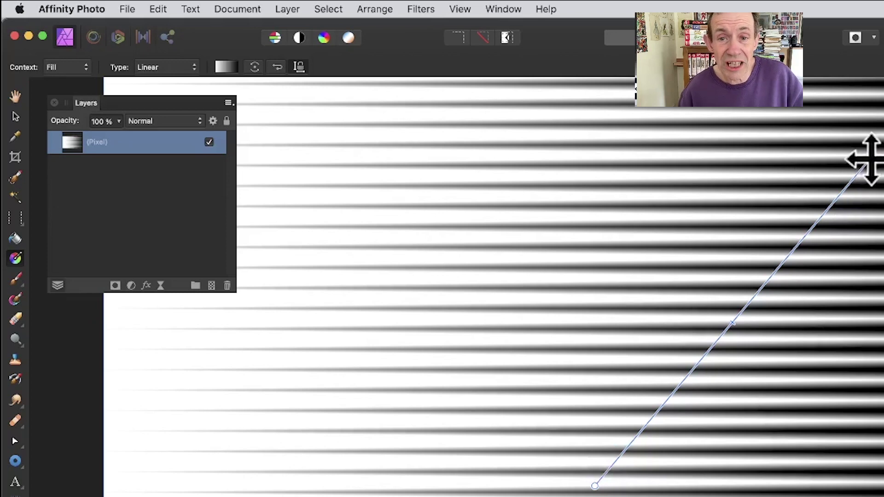
- Redraw a diagonal gradient and repeat the Affine transform four times to build stripes
left_click_drag(864, 160, 883, 260)
left_click(417, 9)
left_click(426, 29)
left_click(416, 9)
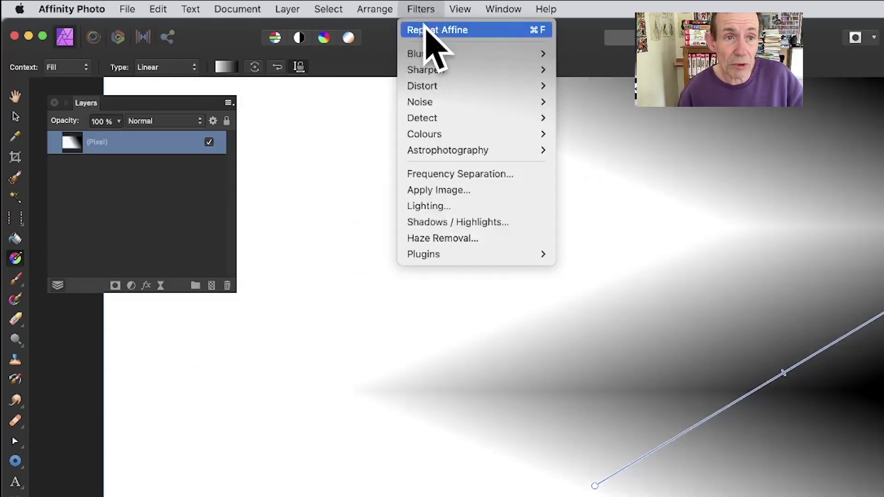
left_click(425, 28)
left_click(417, 9)
left_click(424, 29)
key("super+f")
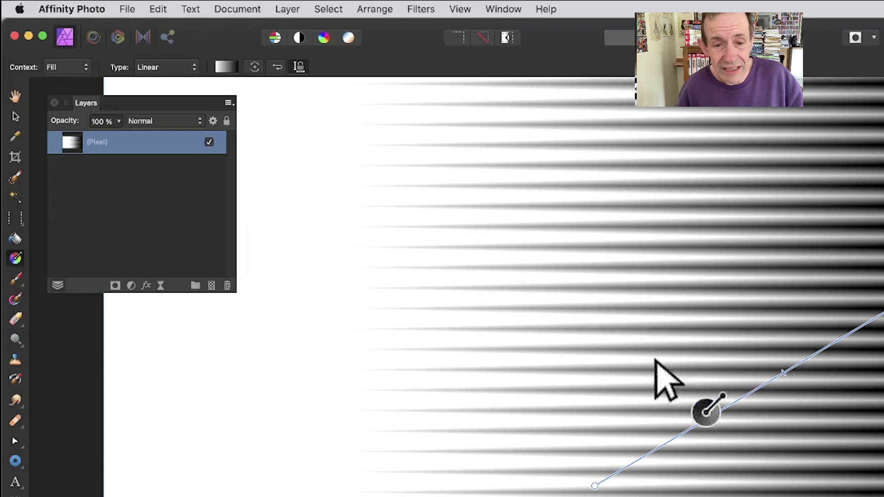
- Draw another diagonal white-to-black gradient and apply the Affine transform to it again
left_click_drag(244, 493, 611, 252)
left_click(417, 9)
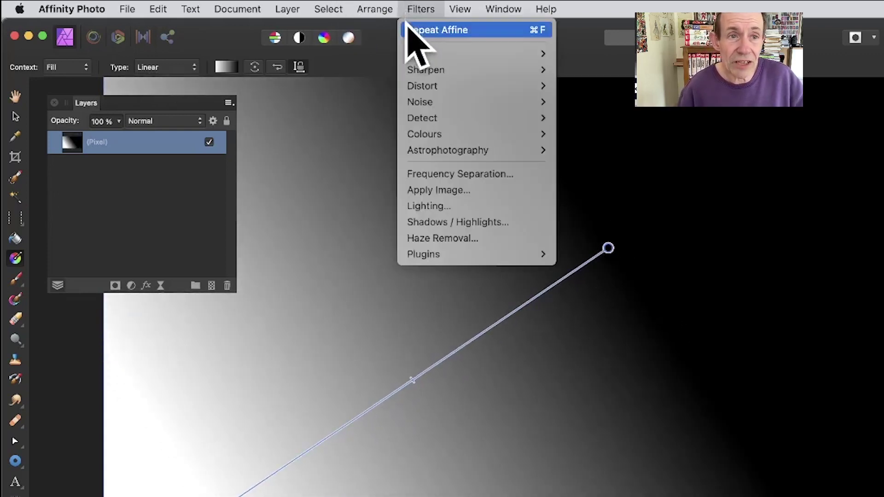
left_click(422, 30)
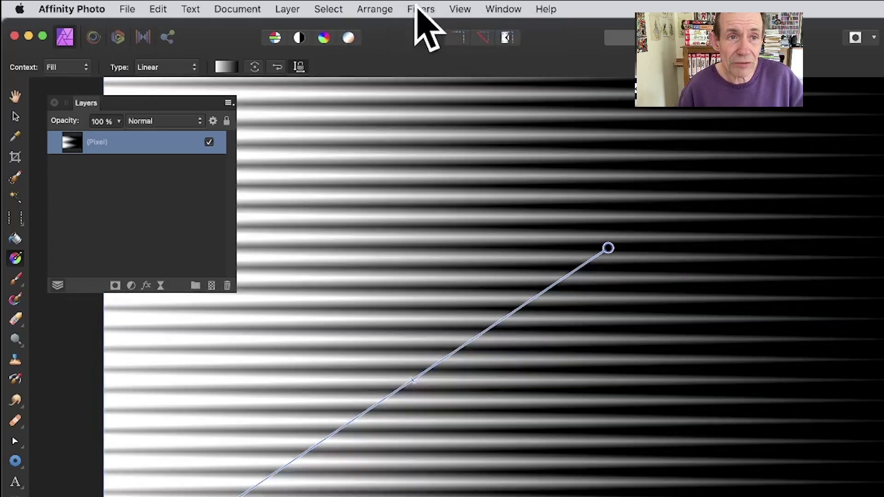
left_click(416, 10)
key("Escape")
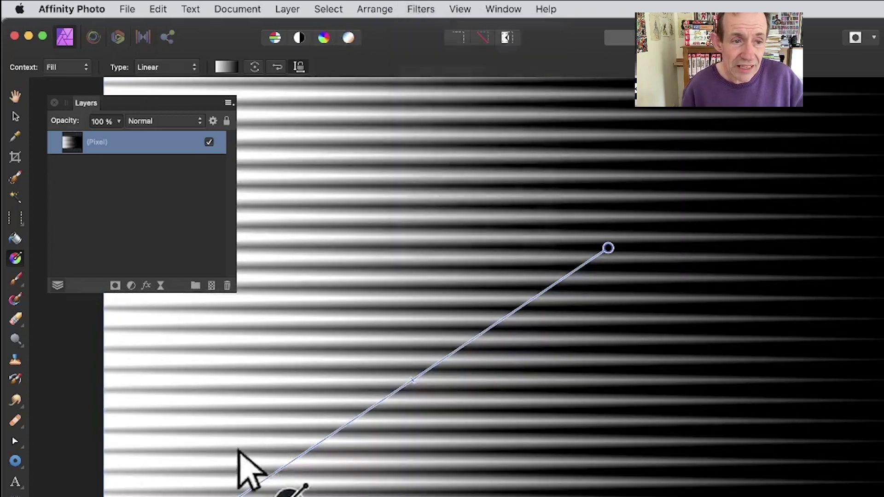
- Add gradient stops at 34%, 58% and 90%, coloured magenta, deep blue and bright green
left_click(225, 66)
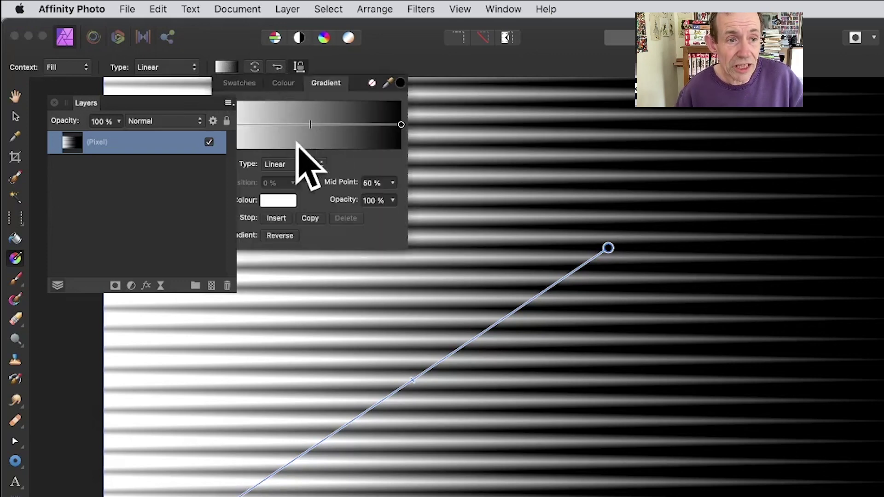
left_click(282, 124)
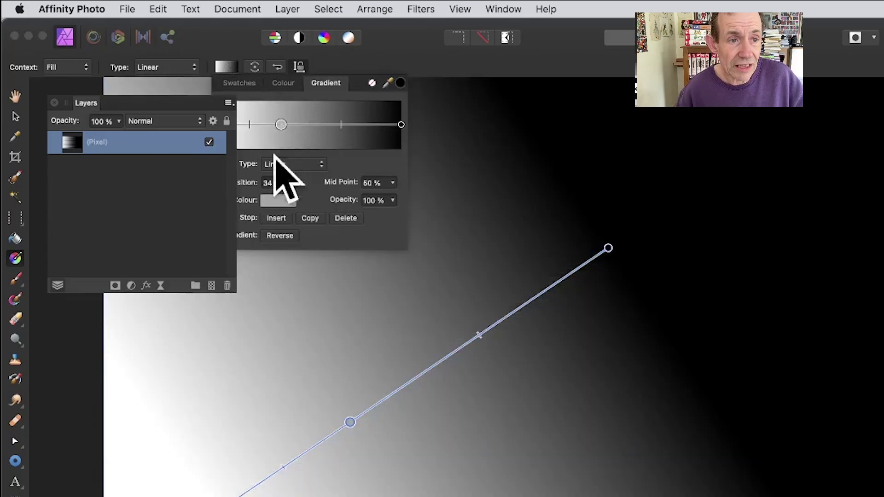
left_click(280, 202)
left_click(381, 329)
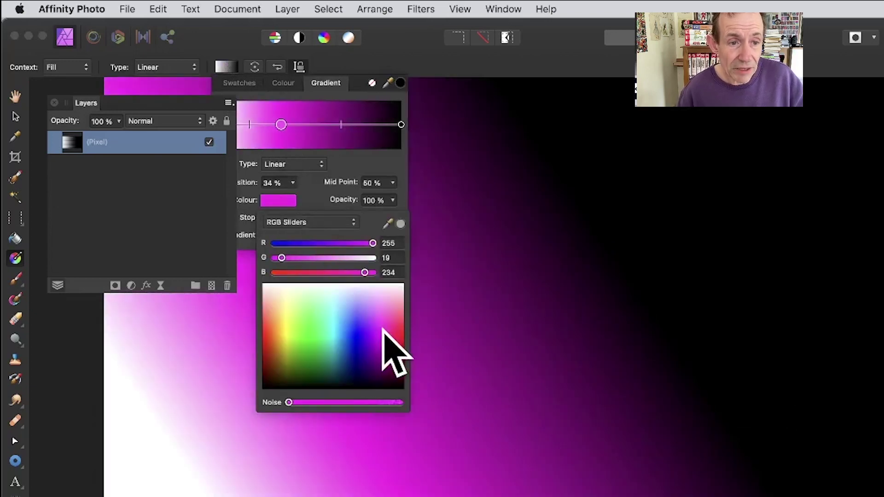
left_click(323, 125)
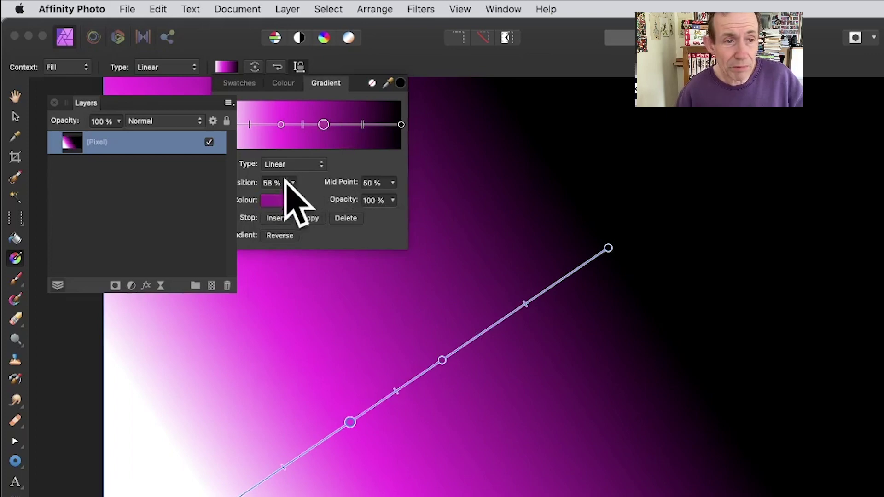
left_click(280, 201)
left_click_drag(385, 362, 410, 272)
left_click(383, 126)
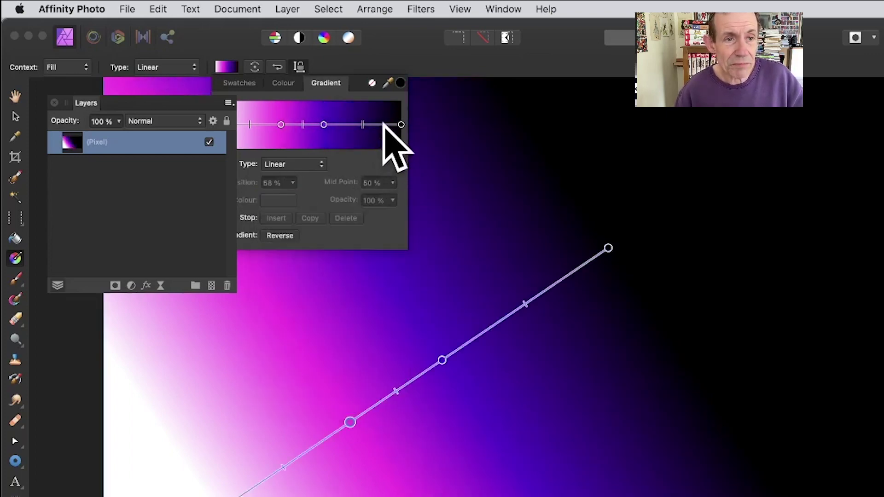
left_click(278, 203)
left_click_drag(306, 323, 314, 328)
left_click(552, 46)
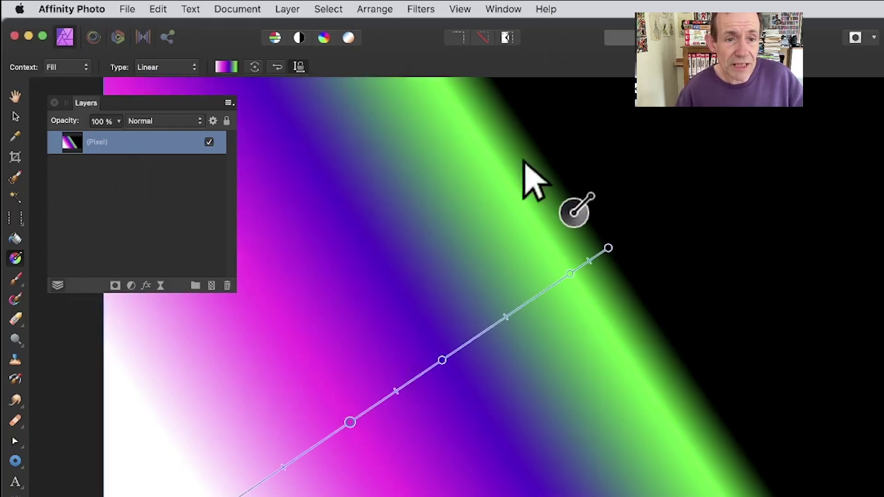
- Run Repeat Affine four times to thin the coloured gradient into dense horizontal lines
left_click(424, 10)
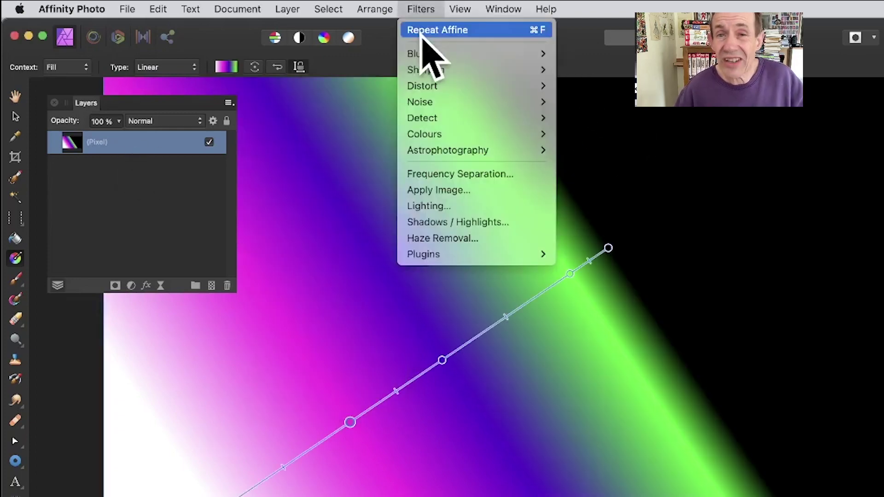
left_click(458, 30)
left_click(427, 10)
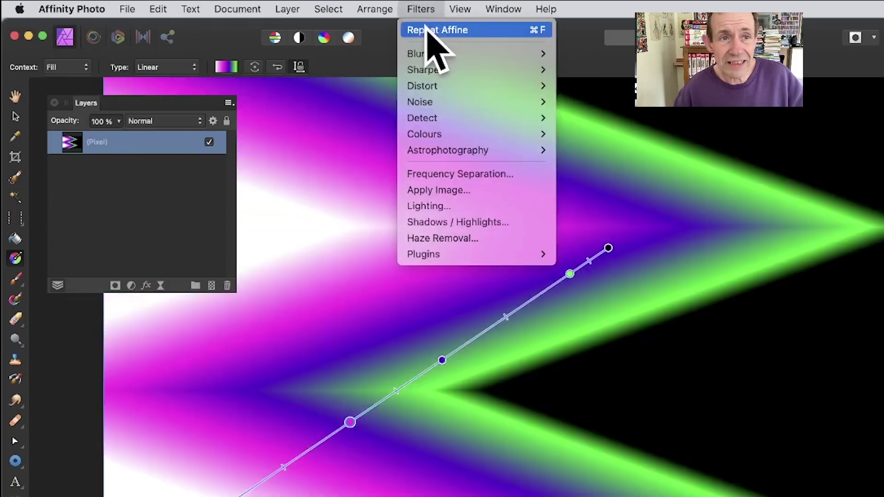
left_click(425, 29)
left_click(424, 9)
left_click(427, 28)
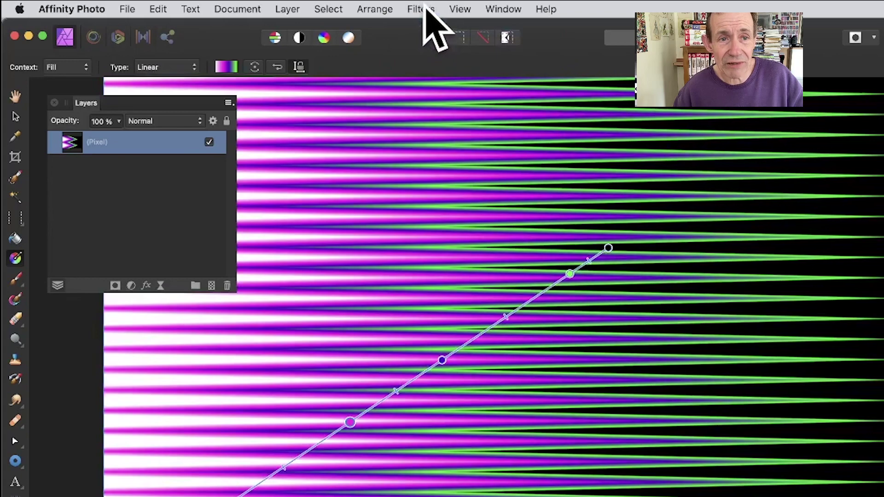
left_click(426, 10)
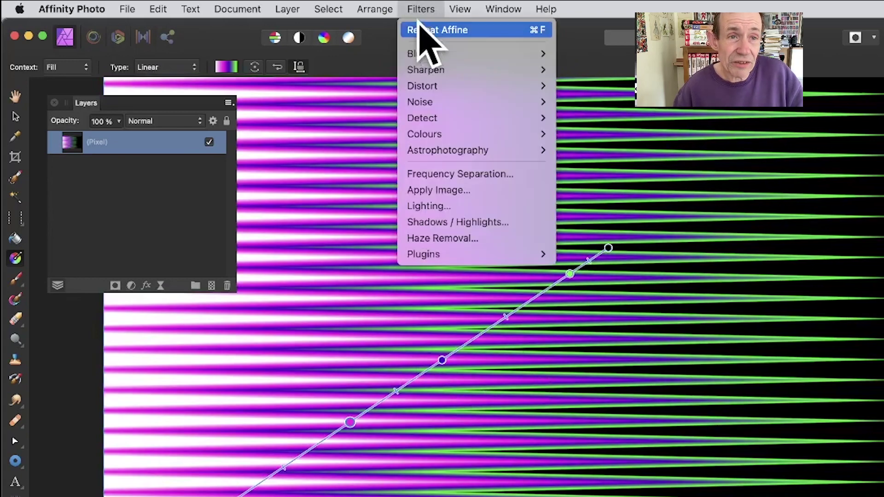
left_click(426, 29)
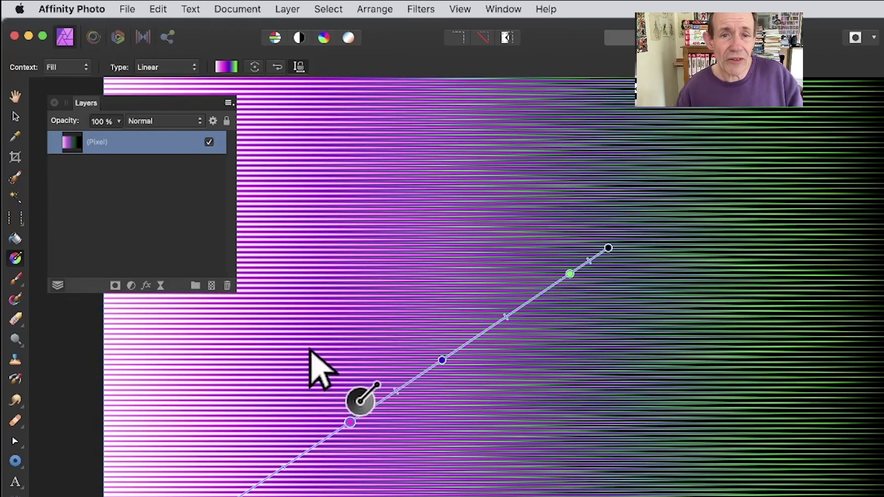
- Start the Deform filter and pin five anchor points across the image
left_click(422, 5)
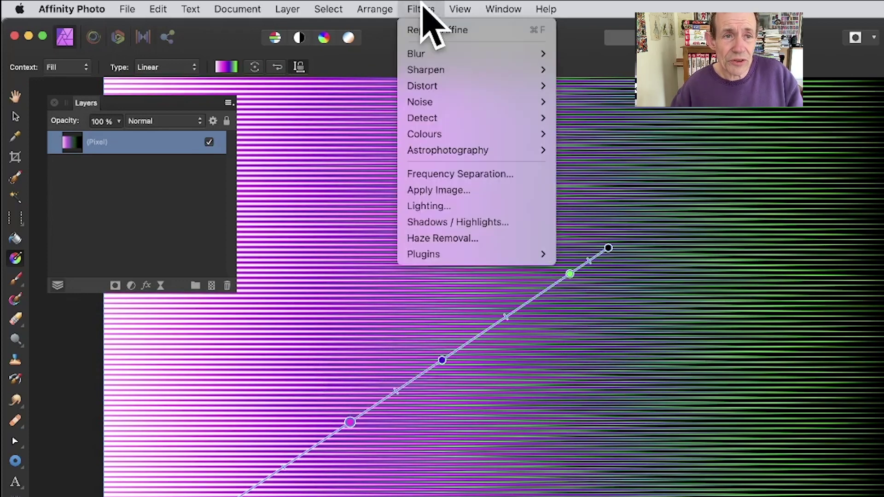
mouse_move(433, 88)
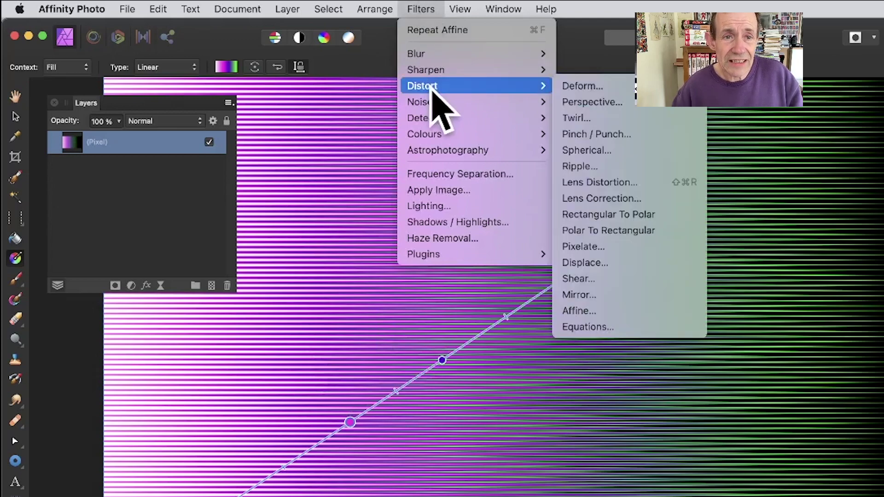
left_click(601, 87)
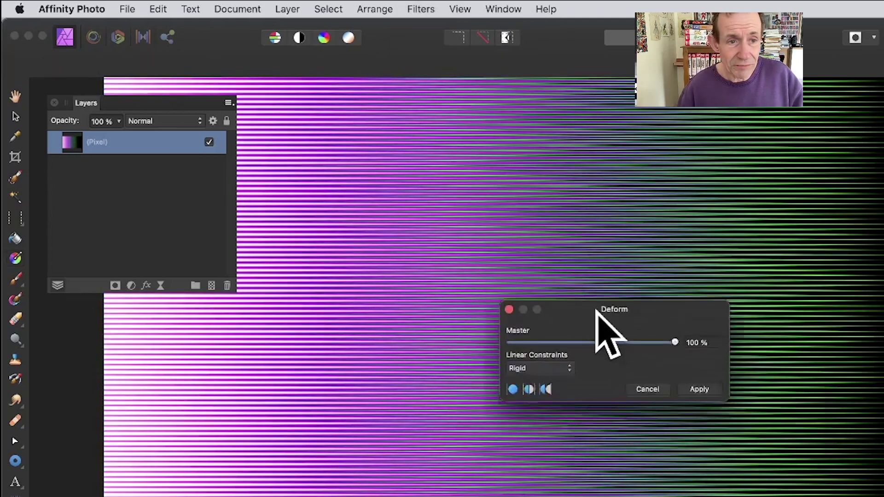
left_click_drag(598, 308, 543, 284)
left_click(310, 291)
left_click(487, 162)
left_click(585, 211)
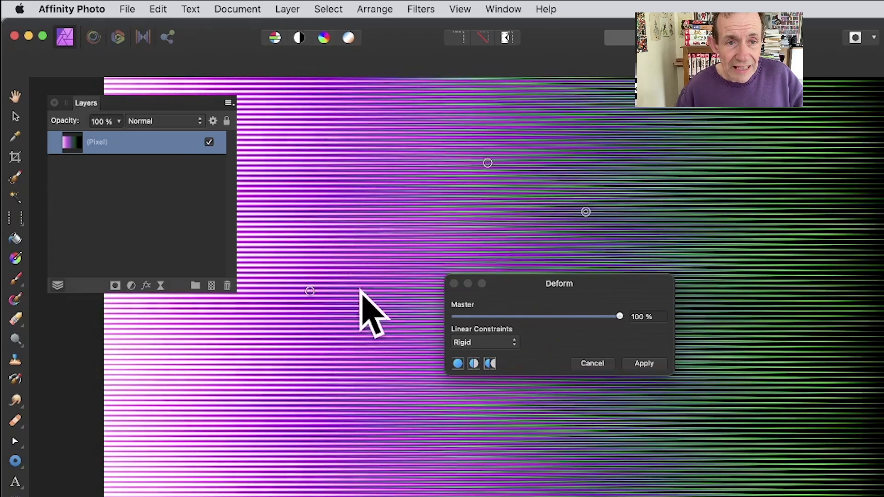
left_click(370, 308)
left_click(448, 457)
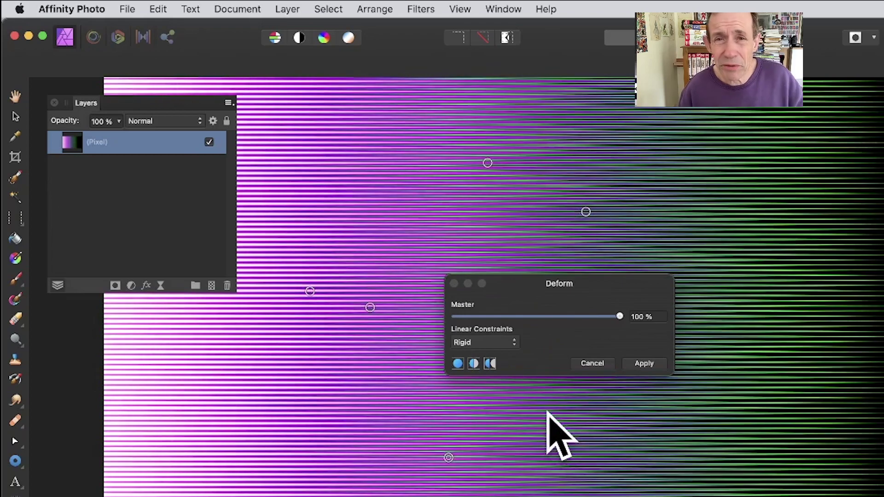
- Drag deform pins right, lower-left, up-left and up-right to warp the lines into swirls and knots
left_click(704, 236)
left_click_drag(704, 237, 883, 456)
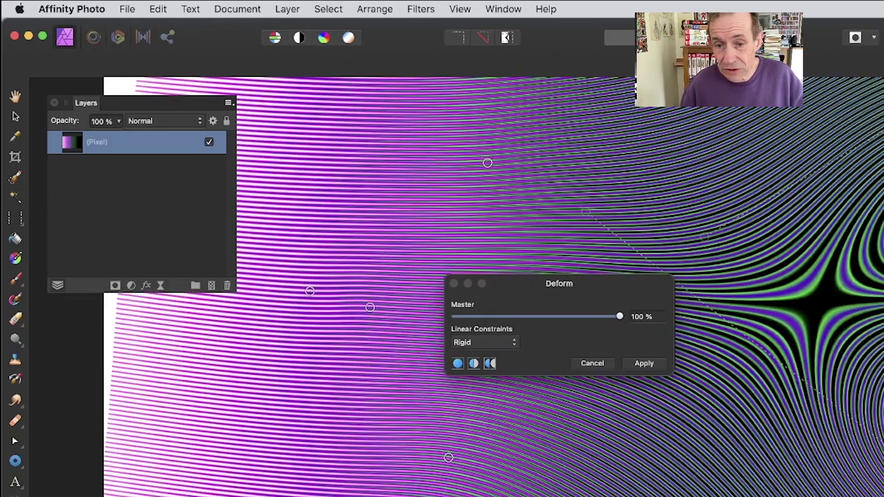
left_click(391, 361)
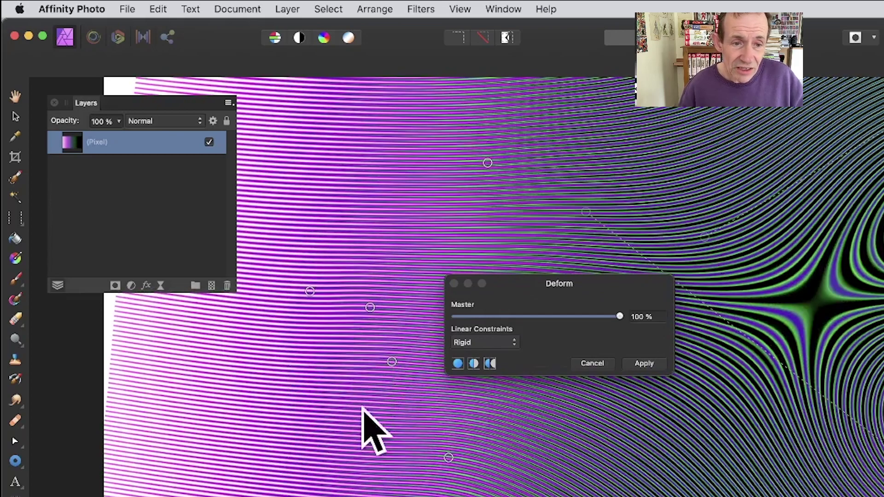
left_click_drag(392, 361, 202, 492)
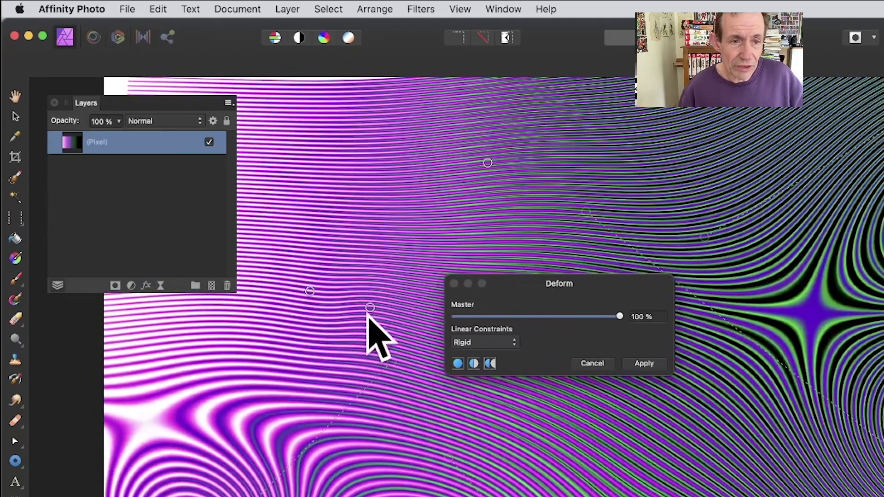
left_click_drag(370, 307, 248, 96)
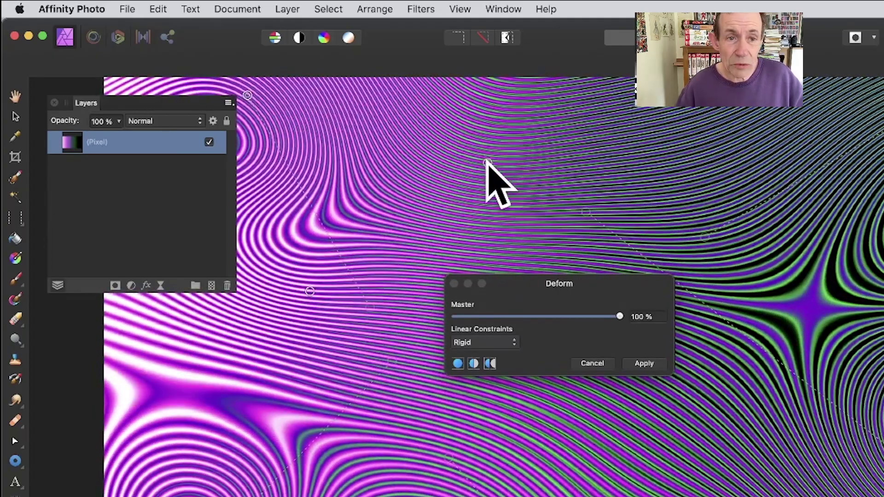
left_click_drag(488, 163, 665, 109)
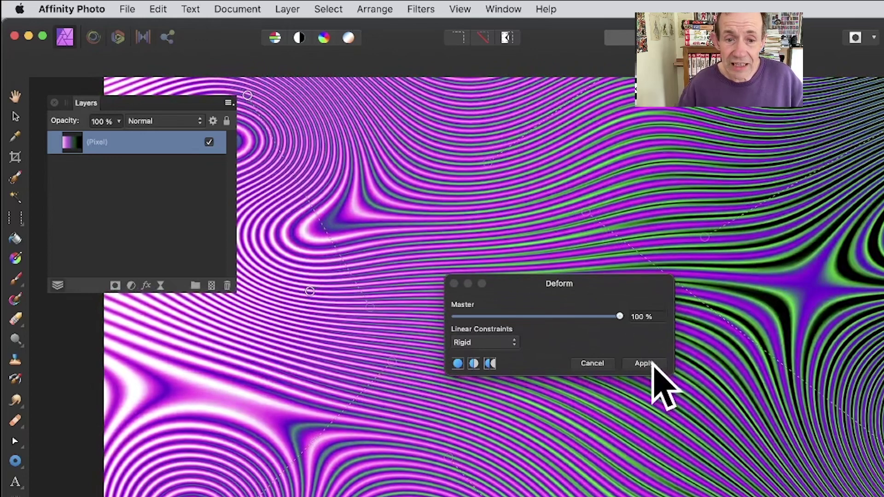
- Apply the deformation and run Repeat Deform once more
left_click(652, 364)
left_click(420, 9)
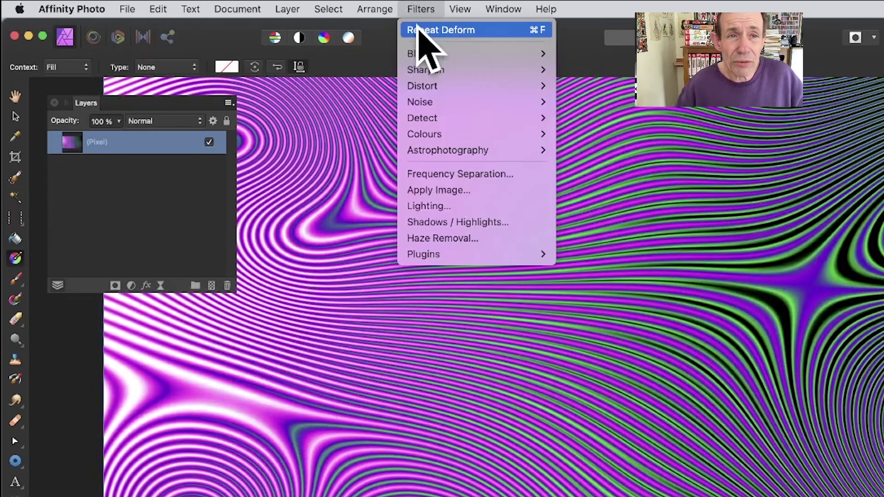
left_click(447, 30)
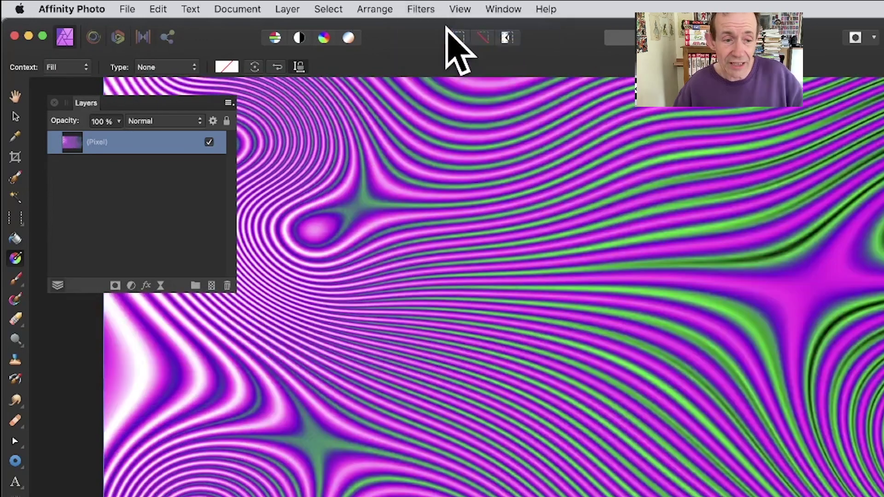